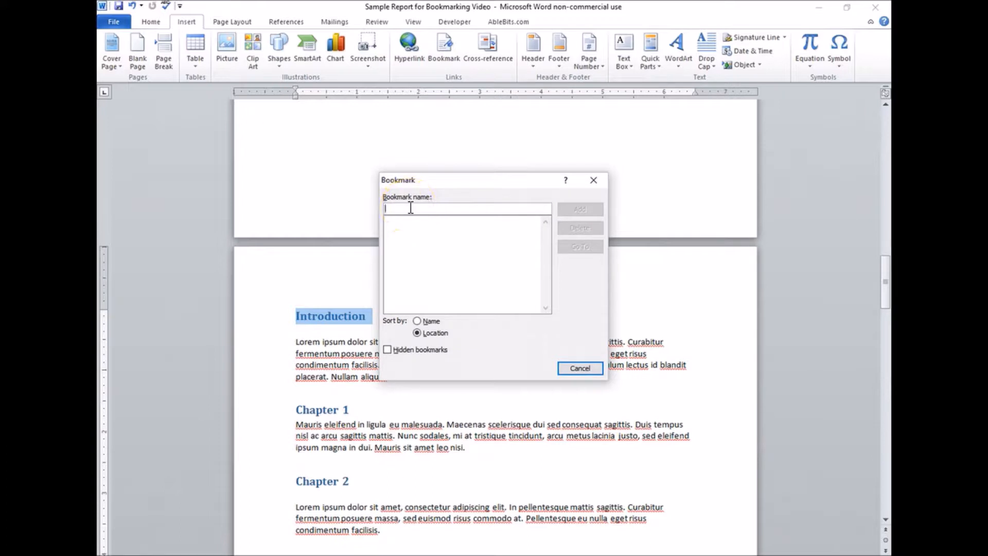
Step: Add a bookmark named Intro to the selected Introduction heading
text(Intro)
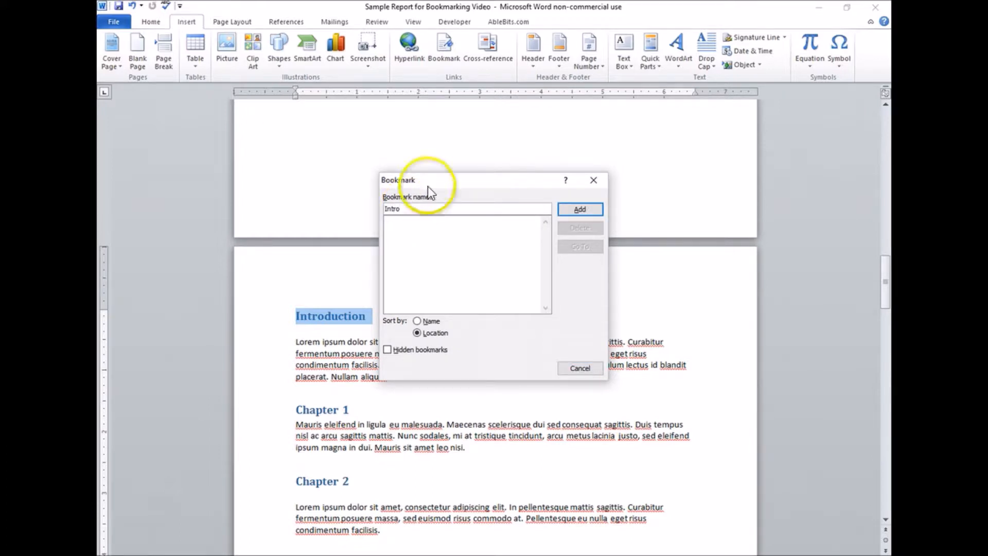
click(596, 209)
Step: Bookmark the Chapter 1 heading under the name Chapter_1, with an underscore instead of a space
scroll(504, 270, down, 3)
drag(453, 327, 305, 318)
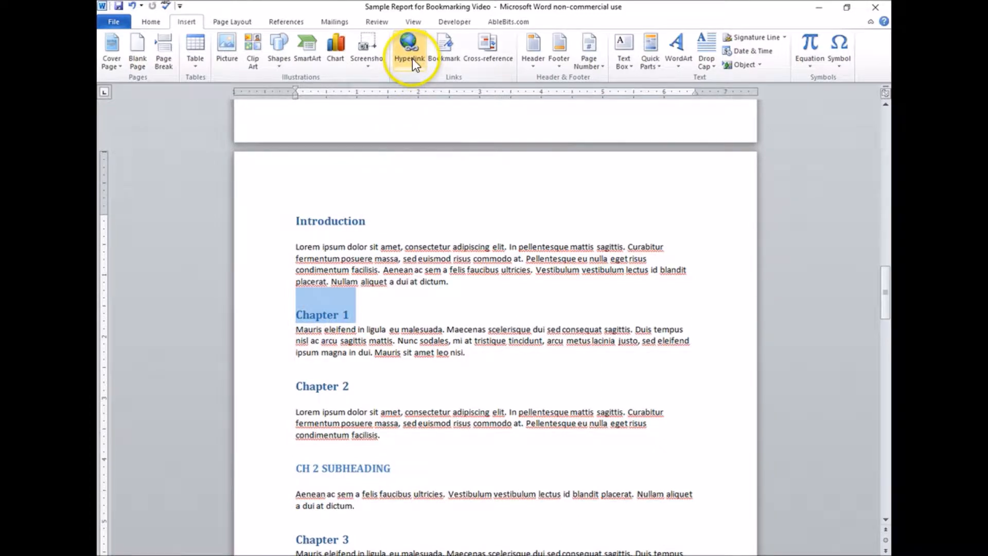
click(438, 55)
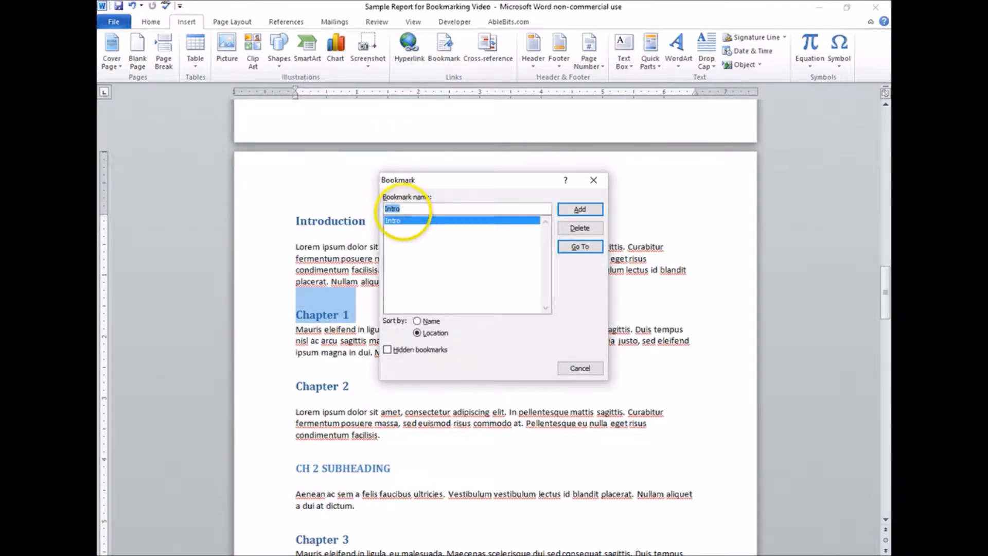
text(Chapter 1)
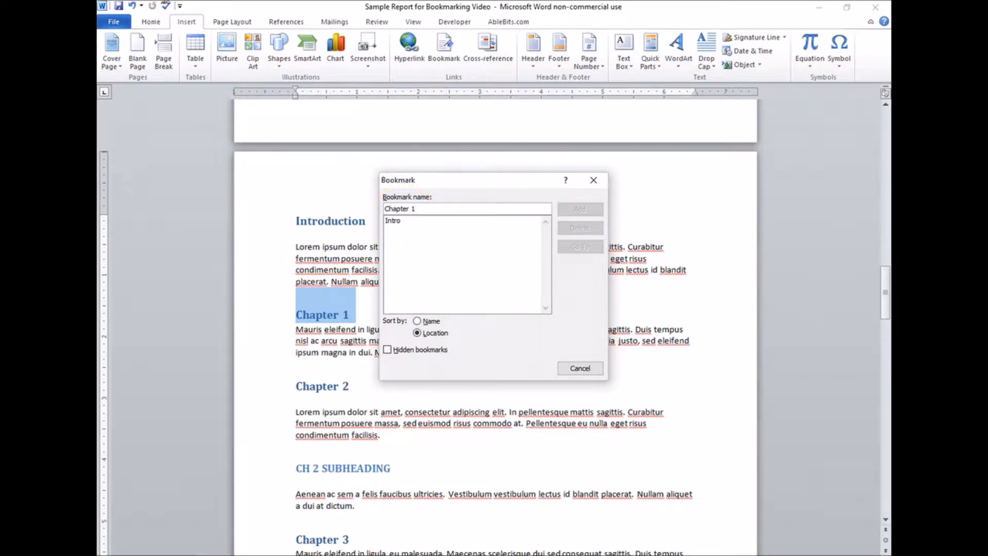
key(BackSpace)
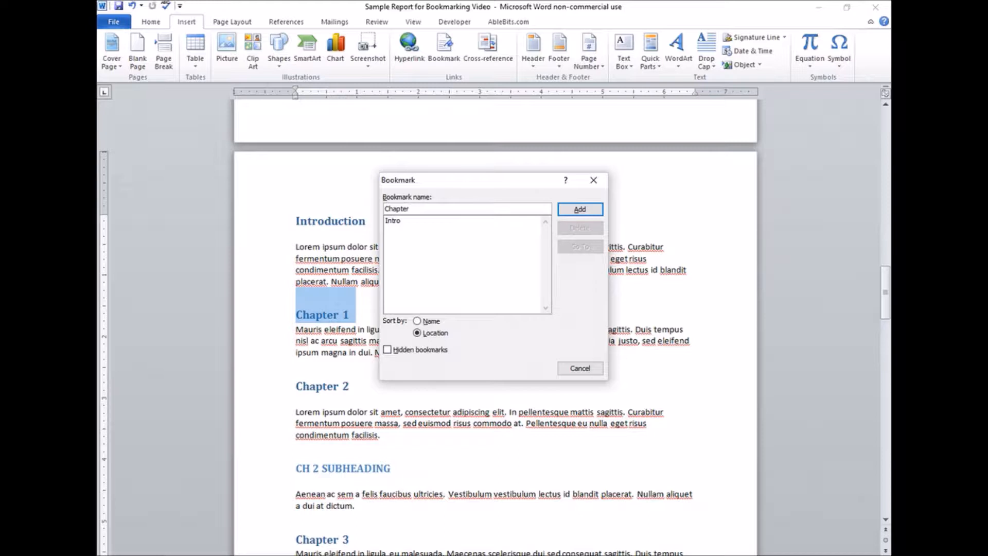
text(1)
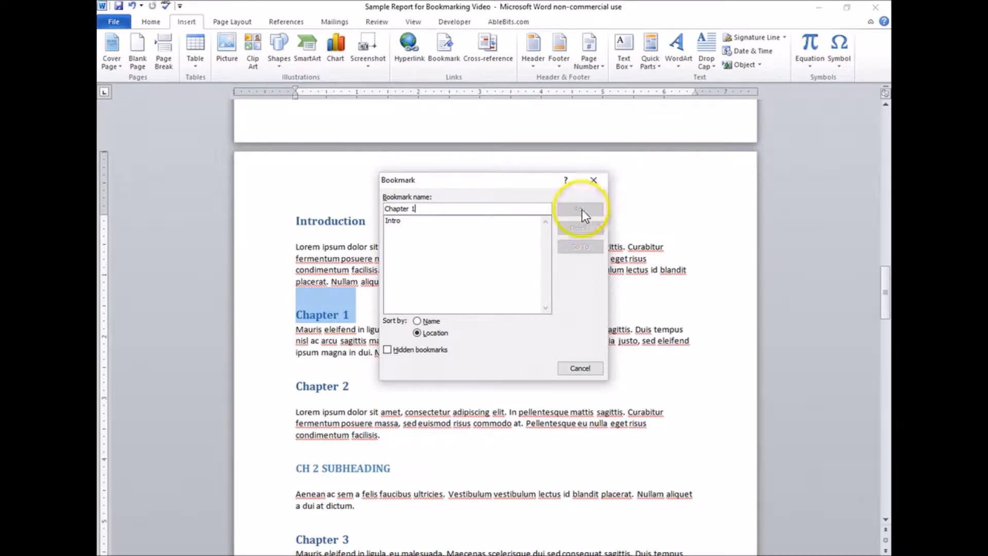
key(BackSpace)
key(BackSpace)
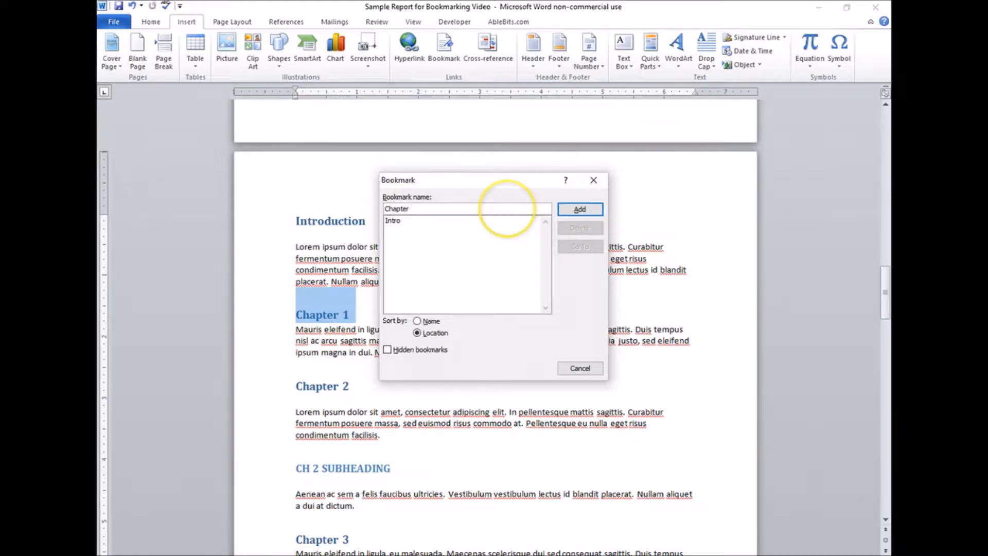
click(508, 209)
key(BackSpace)
key(BackSpace)
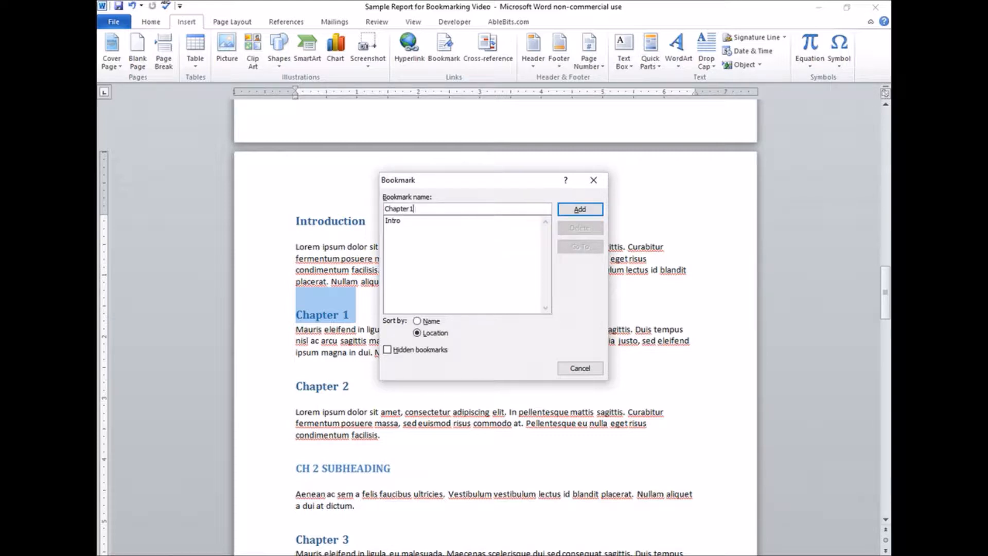
click(541, 208)
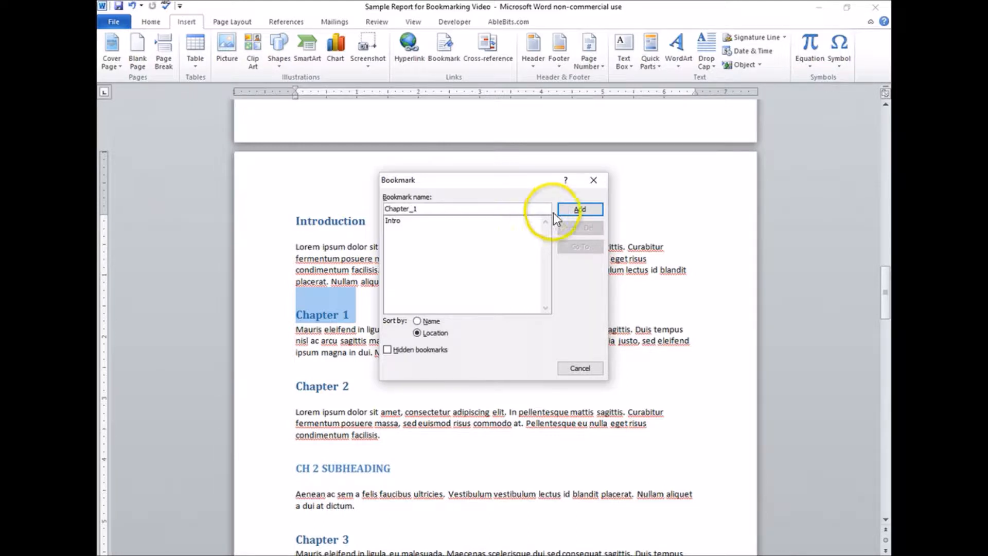
click(580, 209)
Step: Add a bookmark named Chapter_2 to the Chapter 2 heading
scroll(382, 331, down, 2)
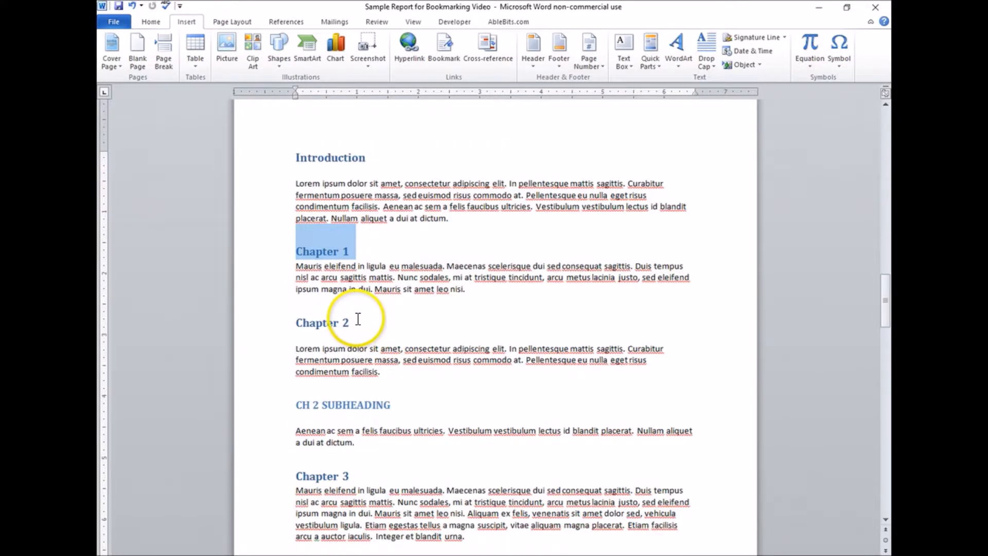
click(284, 324)
click(444, 47)
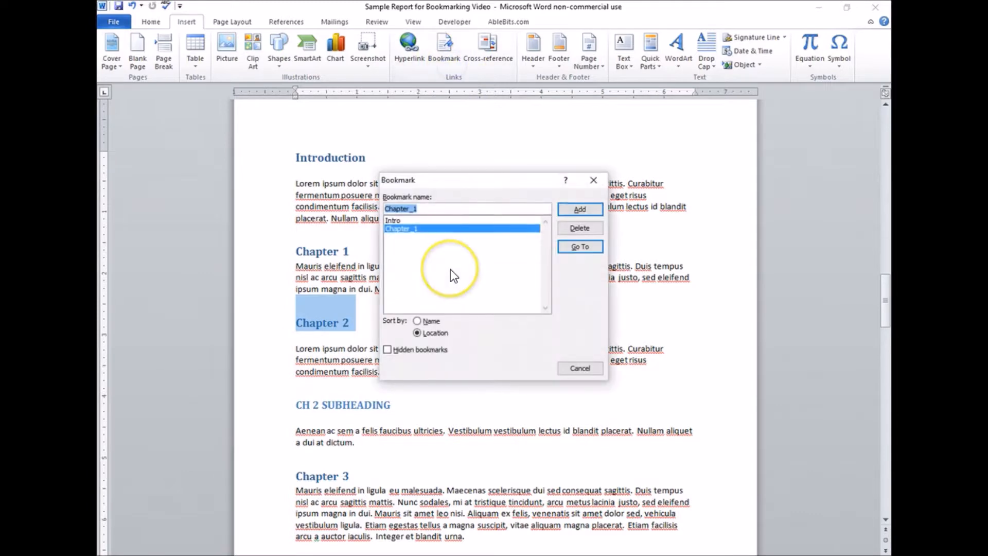
key(End)
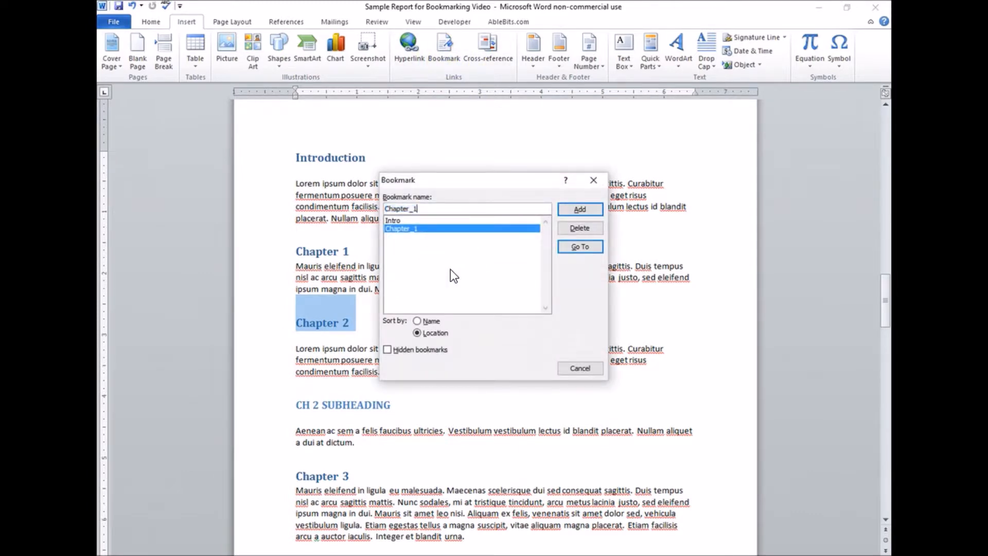
key(BackSpace)
text(2)
click(578, 209)
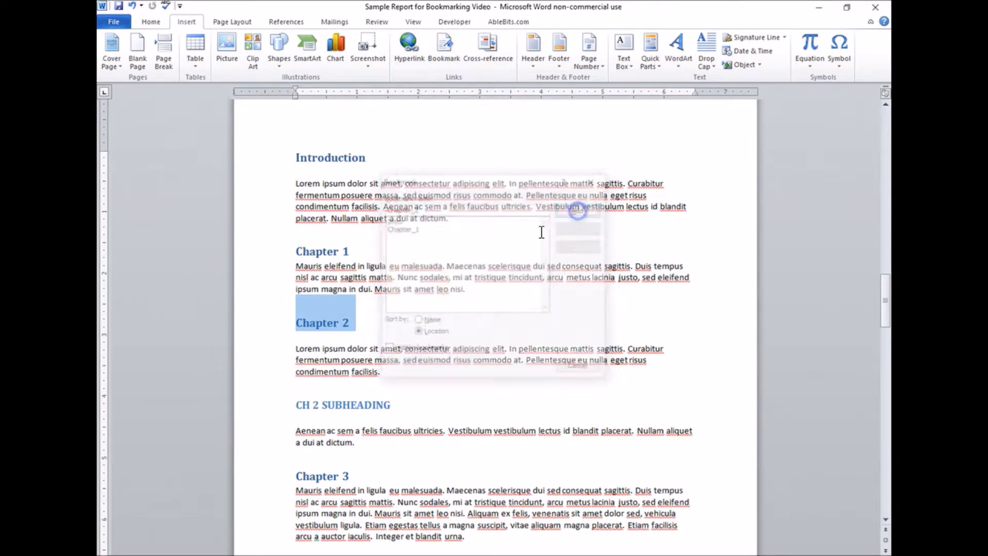
Step: Add a bookmark named Chapter_3 to the CH 2 SUBHEADING heading
scroll(413, 288, down, 2)
drag(393, 339, 297, 342)
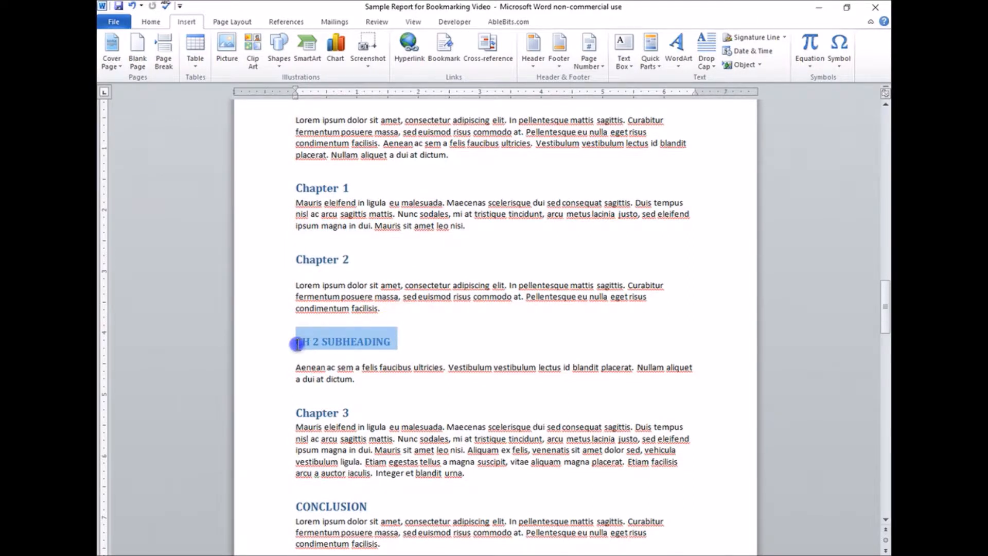
click(445, 60)
click(427, 212)
key(BackSpace)
text(3)
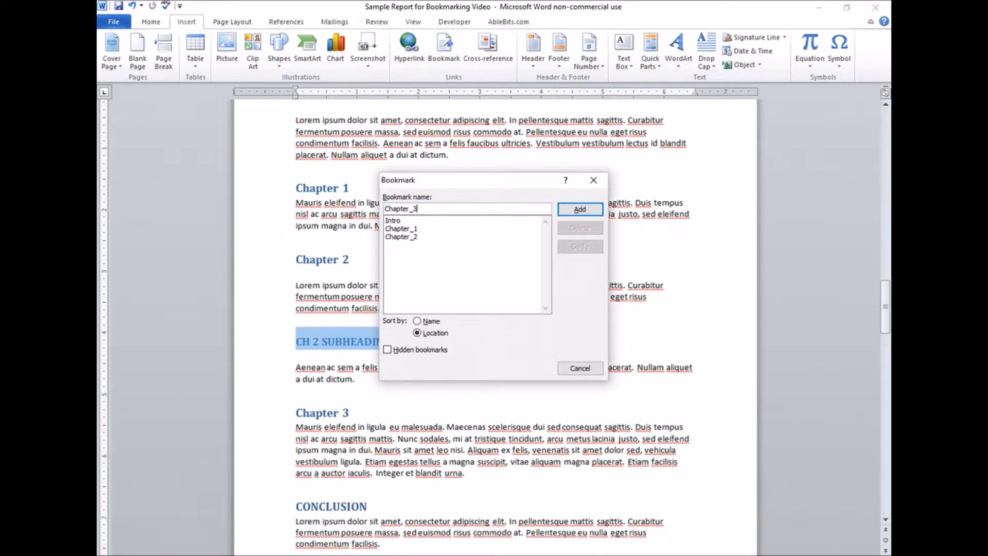
click(564, 210)
Step: Add a bookmark named Chapter_4 to the Chapter 3 heading
scroll(438, 324, down, 3)
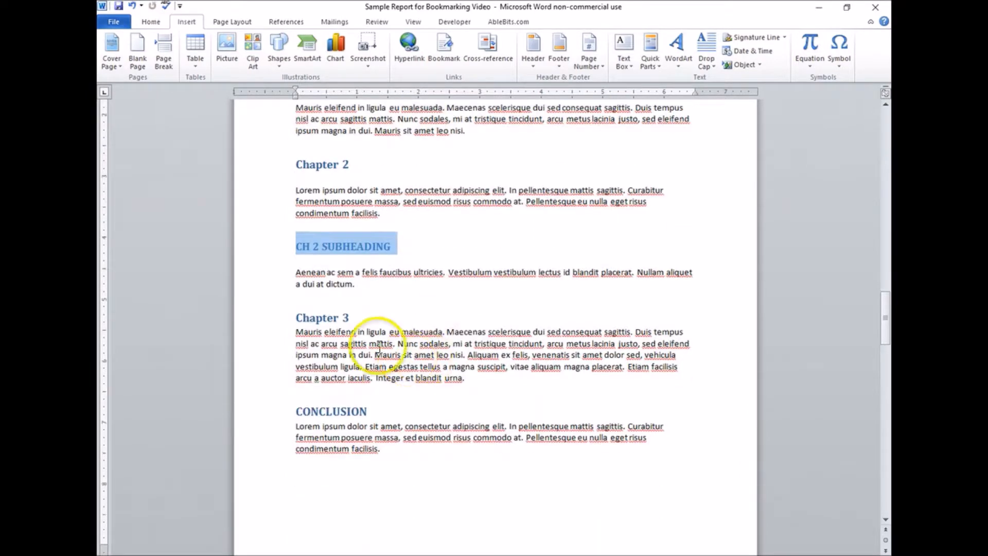
drag(357, 311, 291, 319)
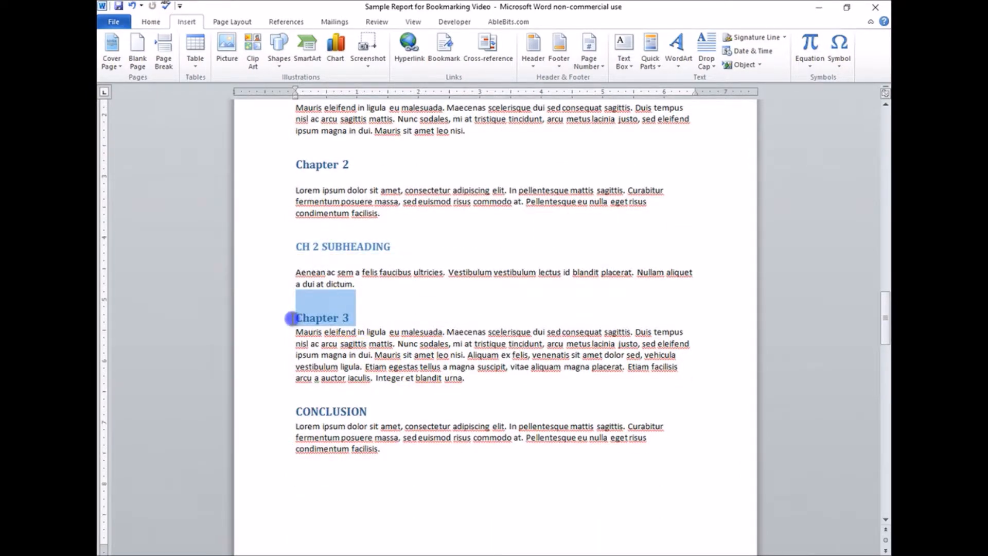
click(442, 47)
click(431, 209)
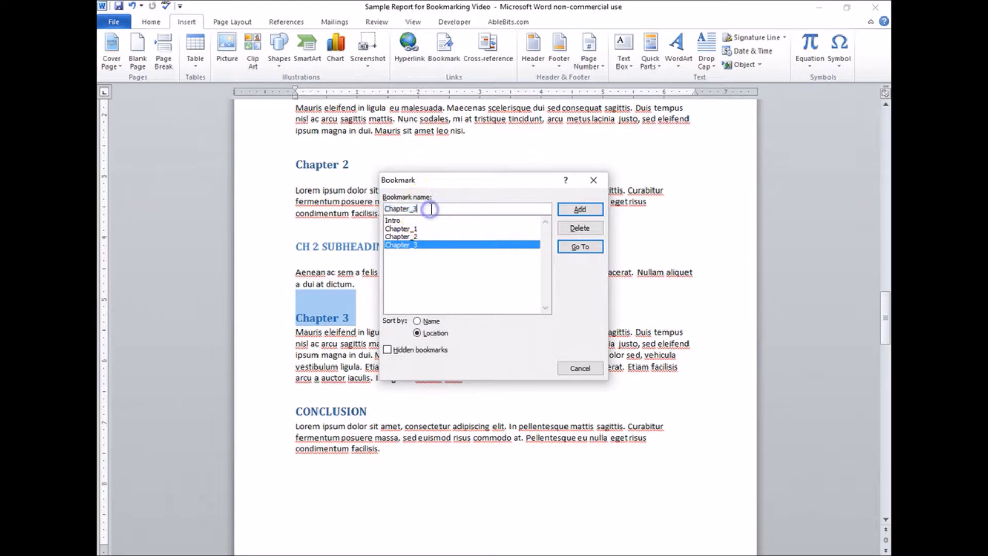
click(563, 207)
Step: Add a bookmark named Conclusion to the CONCLUSION heading
scroll(346, 366, down, 1)
drag(366, 380, 297, 380)
click(438, 57)
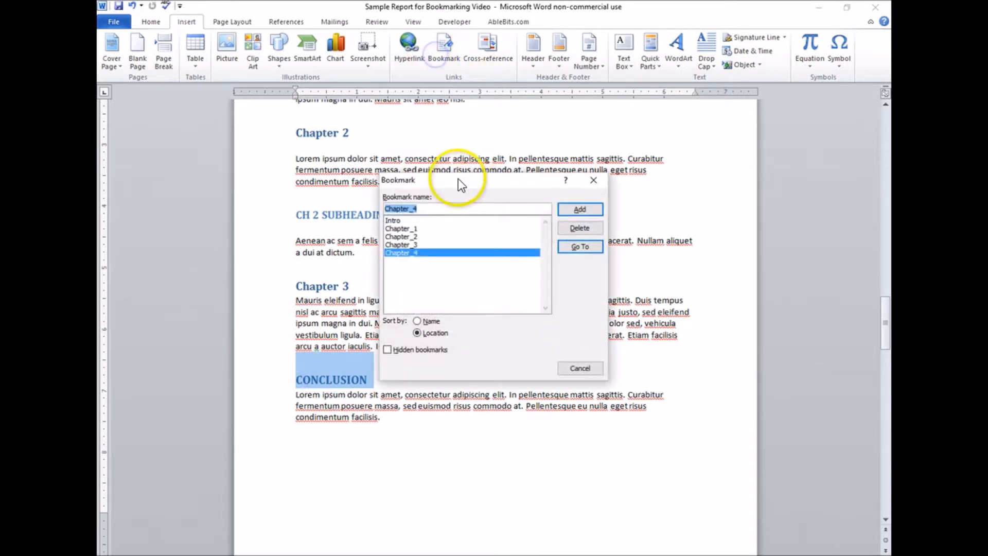
click(436, 209)
key(BackSpace)
key(BackSpace)
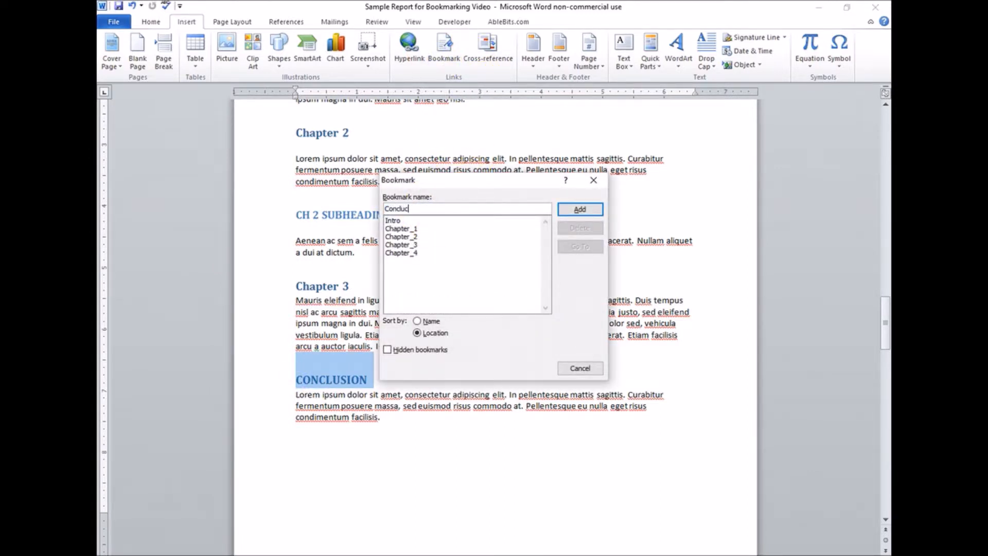
click(578, 209)
Step: Review the document's bookmark list, the unlinked chapter list and the sample page of linked contents
click(444, 45)
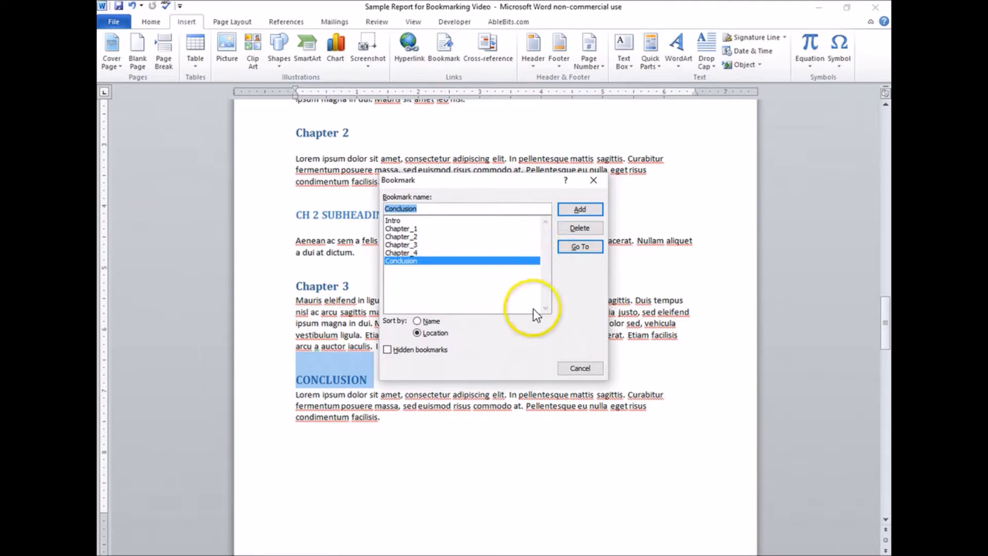
click(596, 371)
scroll(572, 335, up, 6)
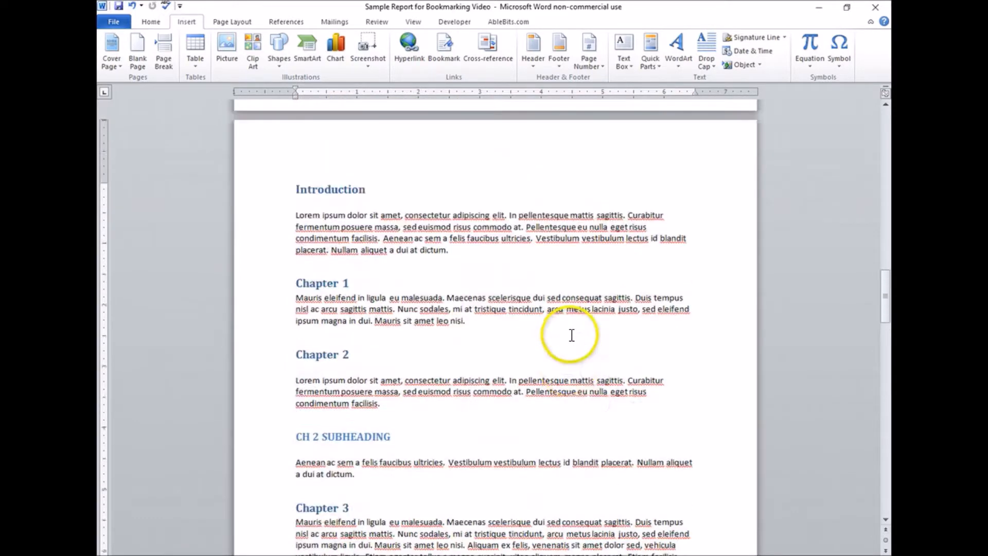
scroll(571, 335, up, 10)
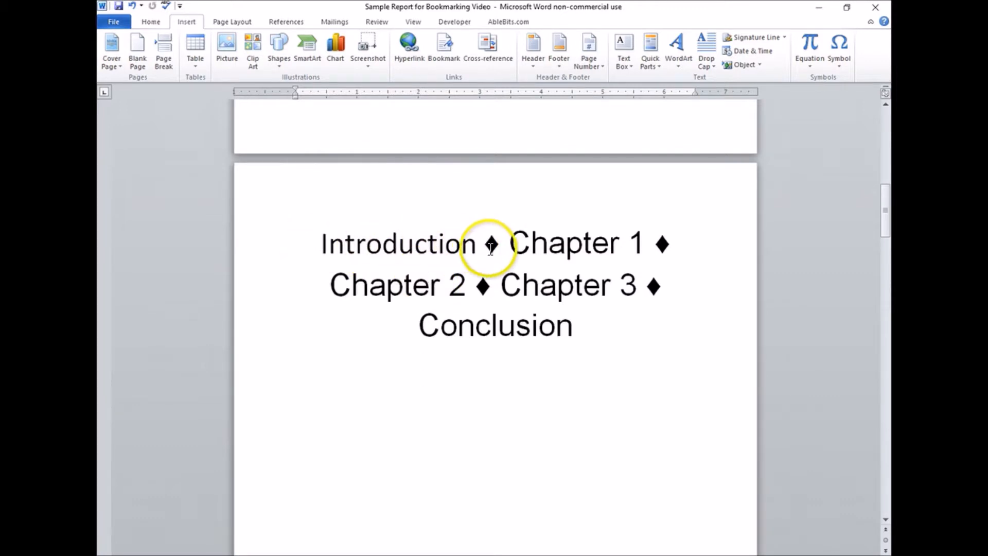
scroll(476, 243, down, 6)
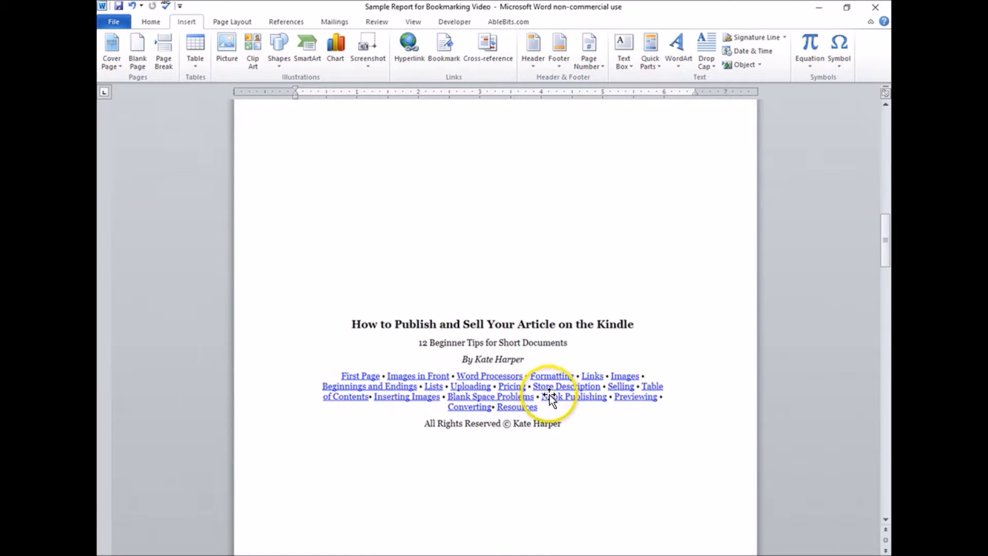
scroll(496, 392, down, 1)
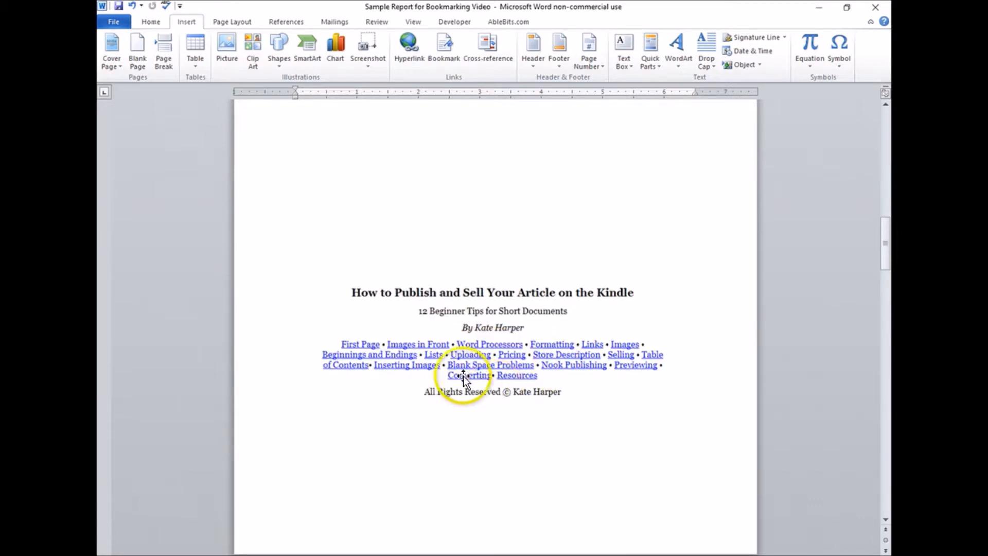
scroll(452, 350, up, 6)
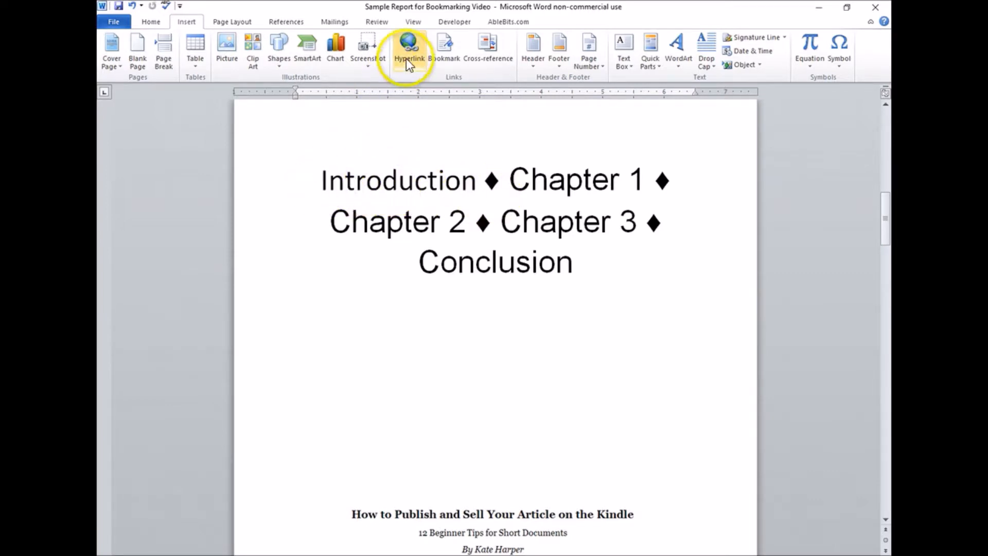
Step: Hyperlink the word Introduction in the large chapter list to the Introduction heading in this document
click(318, 182)
drag(319, 181, 470, 193)
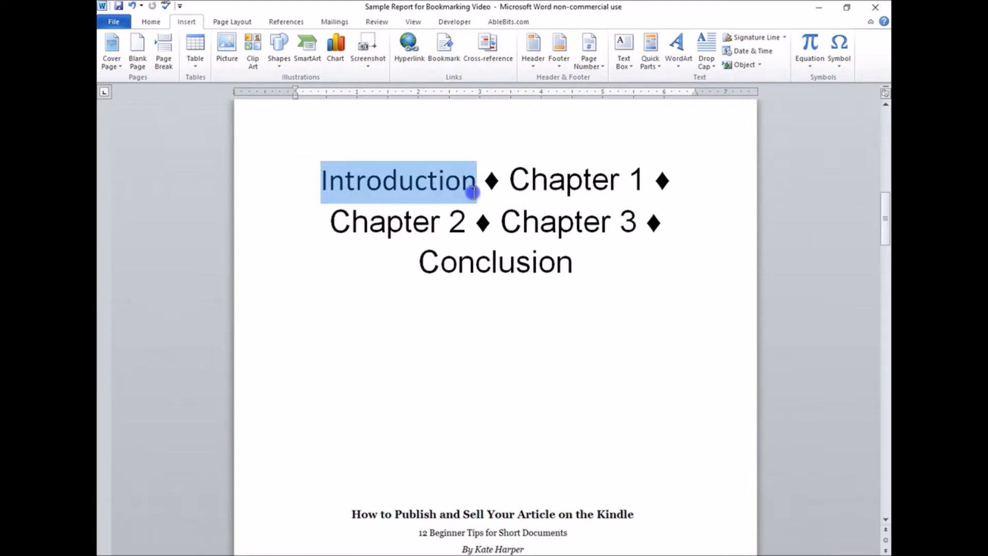
click(412, 60)
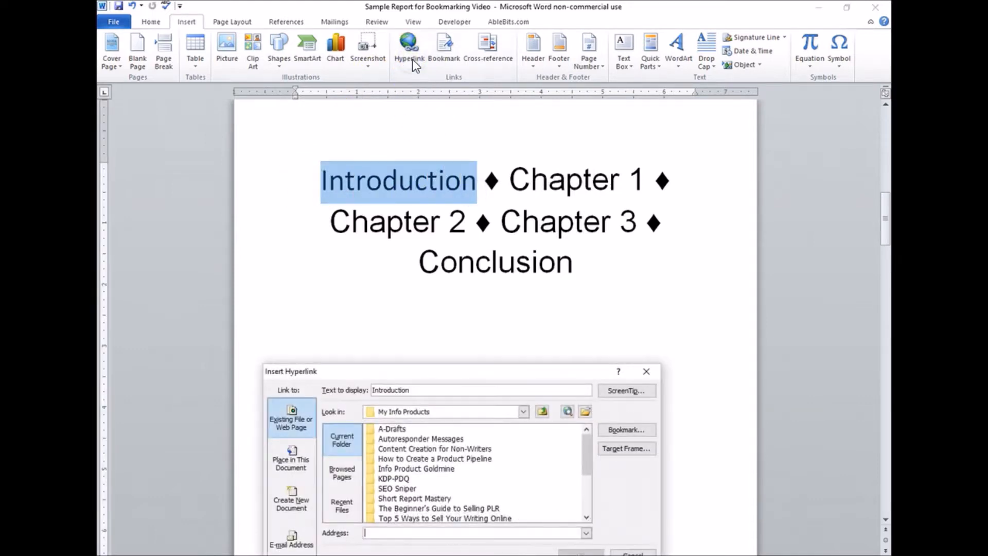
drag(571, 349, 583, 268)
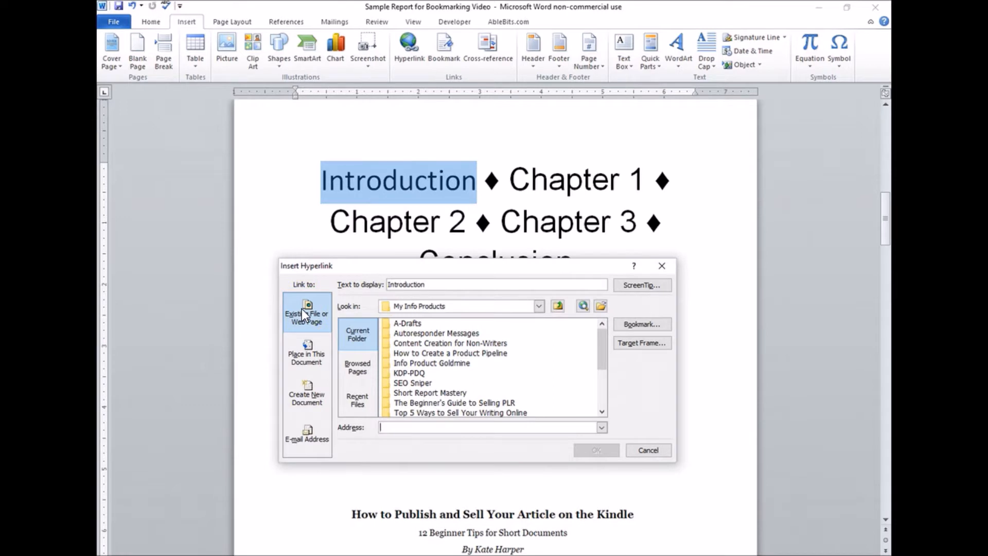
click(306, 359)
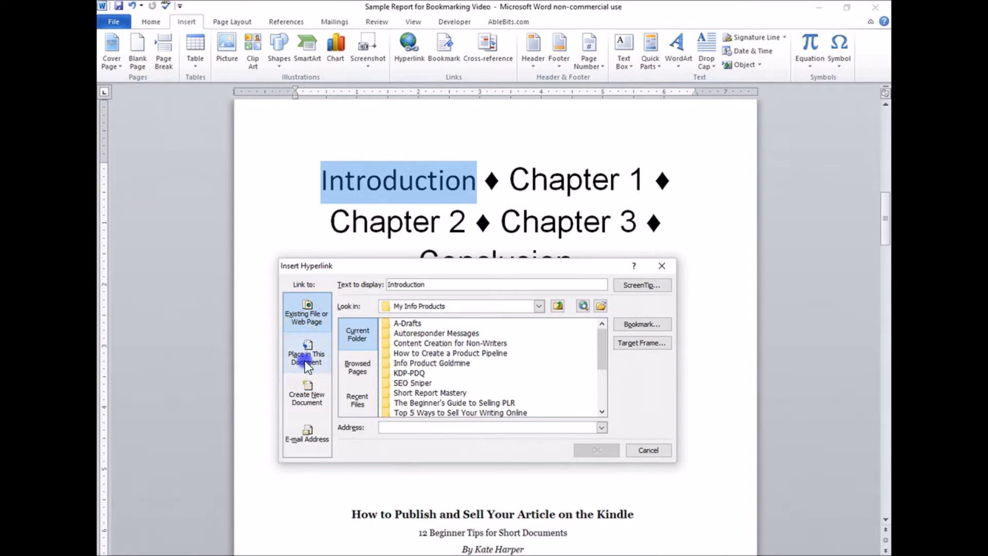
click(305, 360)
scroll(427, 372, down, 1)
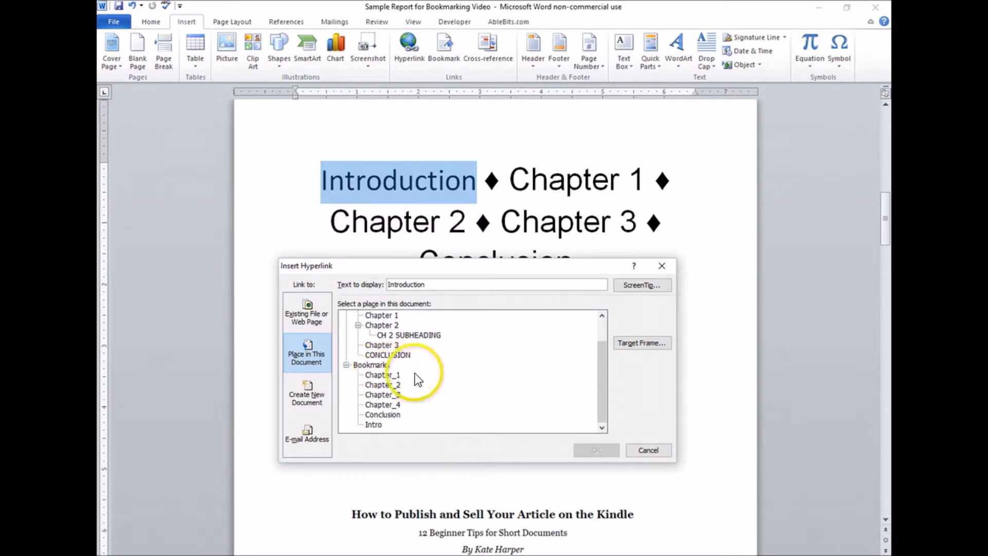
scroll(419, 380, up, 1)
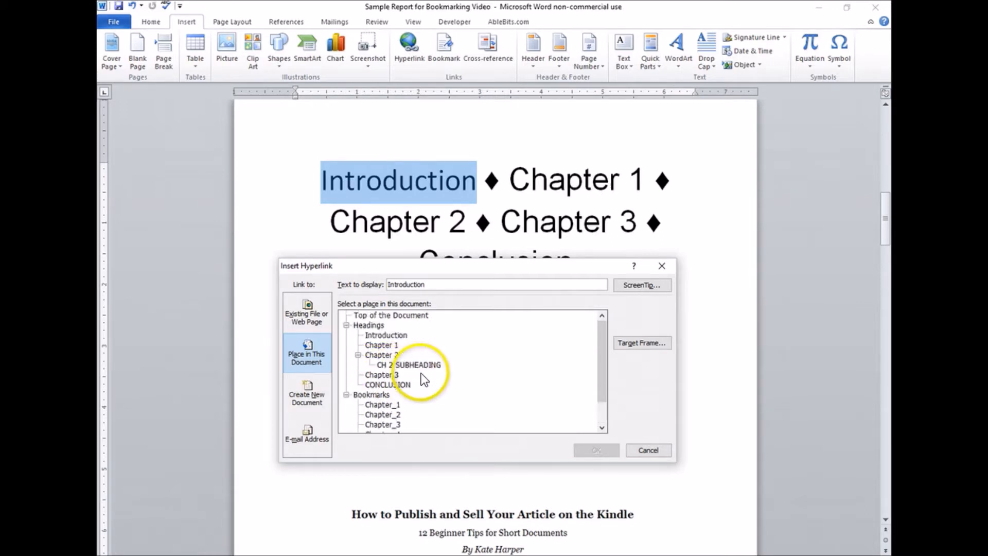
click(387, 336)
click(594, 451)
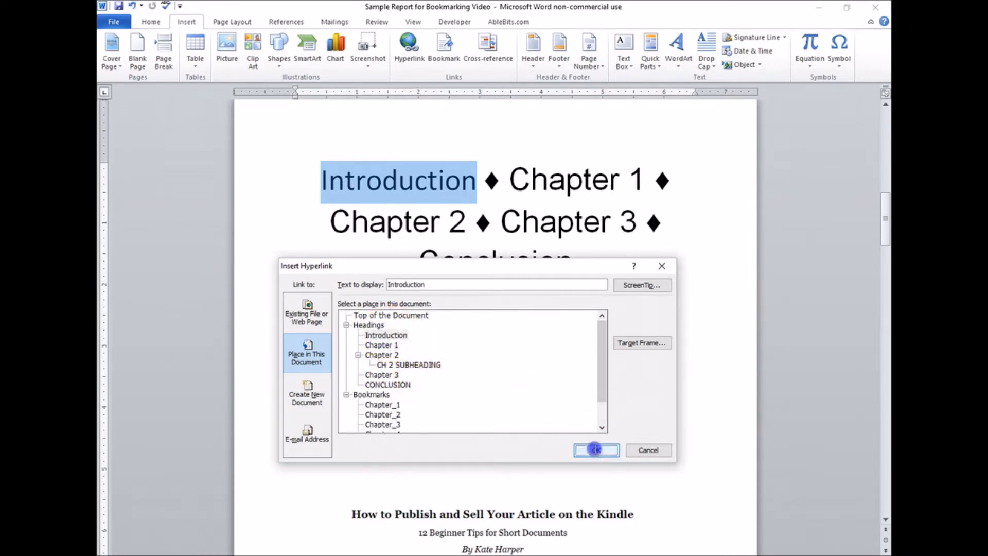
Step: Hyperlink the text Chapter 1 in the large chapter list to the Chapter 1 heading in this document
drag(510, 177, 638, 178)
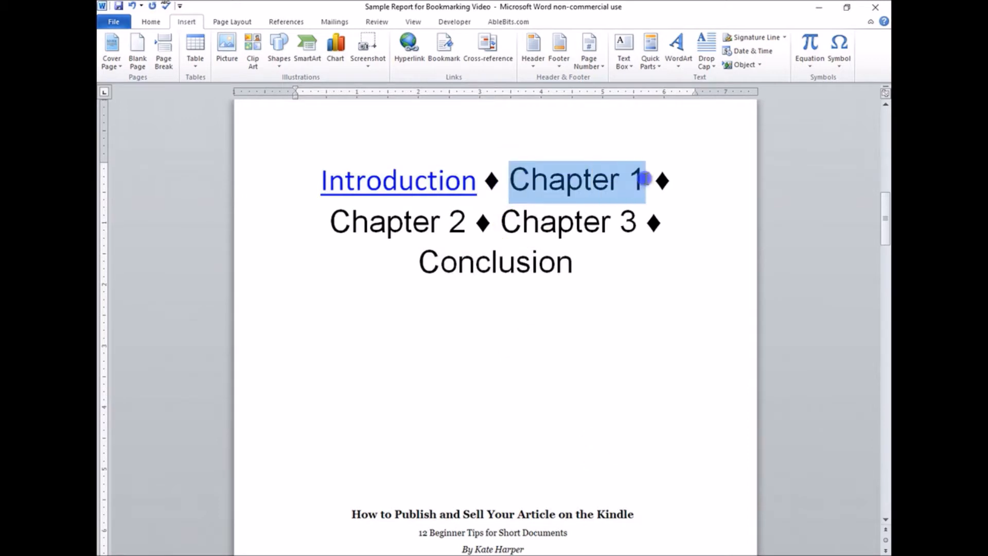
click(409, 66)
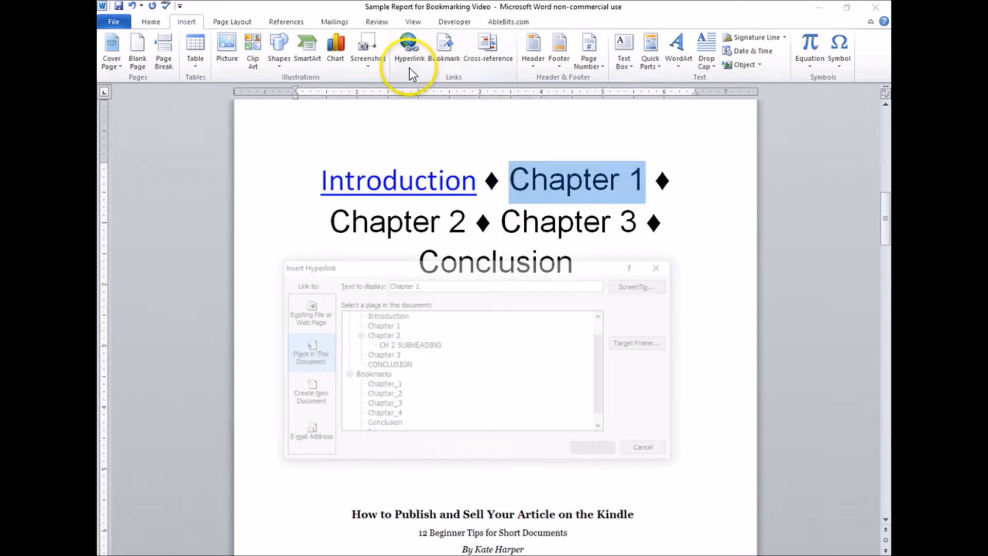
click(389, 325)
click(592, 452)
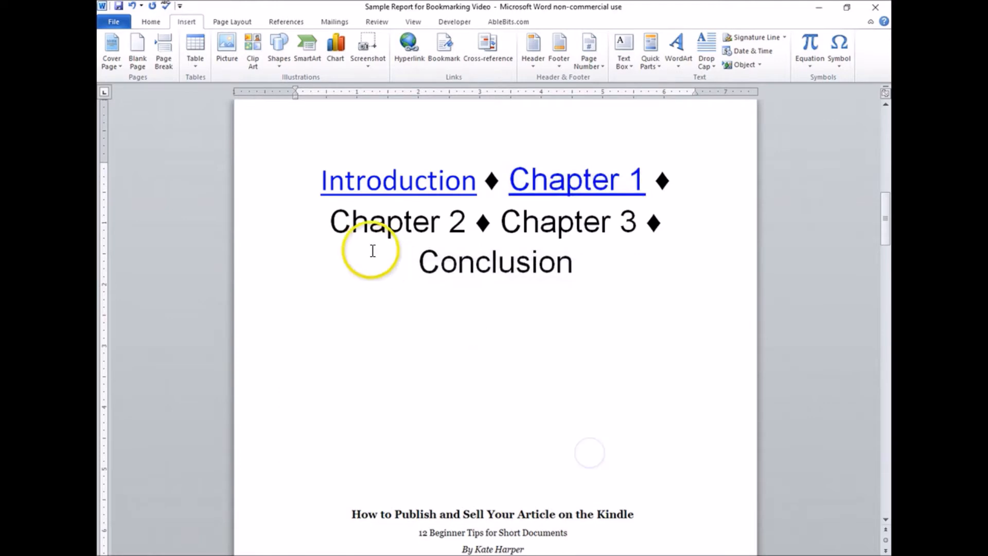
Step: Hyperlink the text Chapter 2 in the large chapter list to the Chapter 2 heading in this document
drag(331, 222, 459, 222)
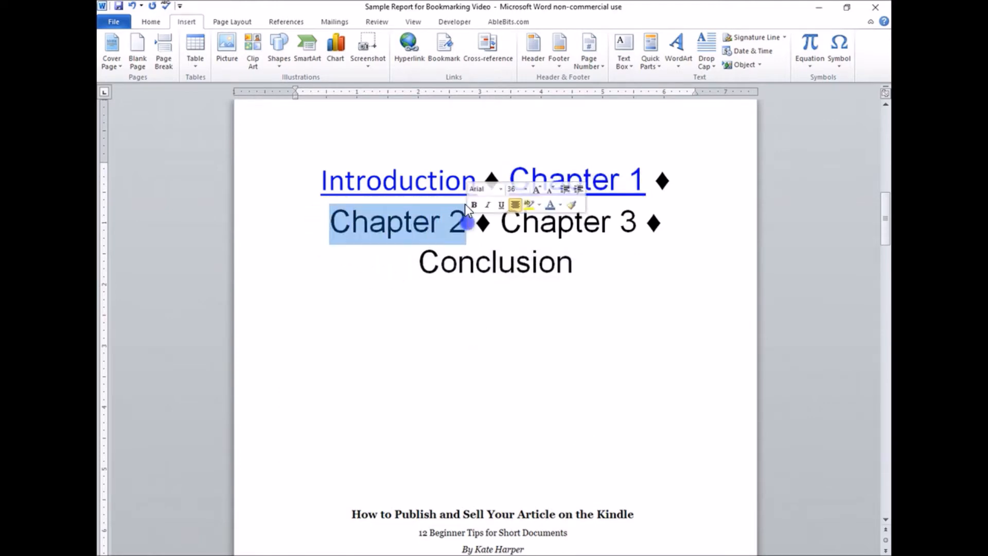
click(412, 67)
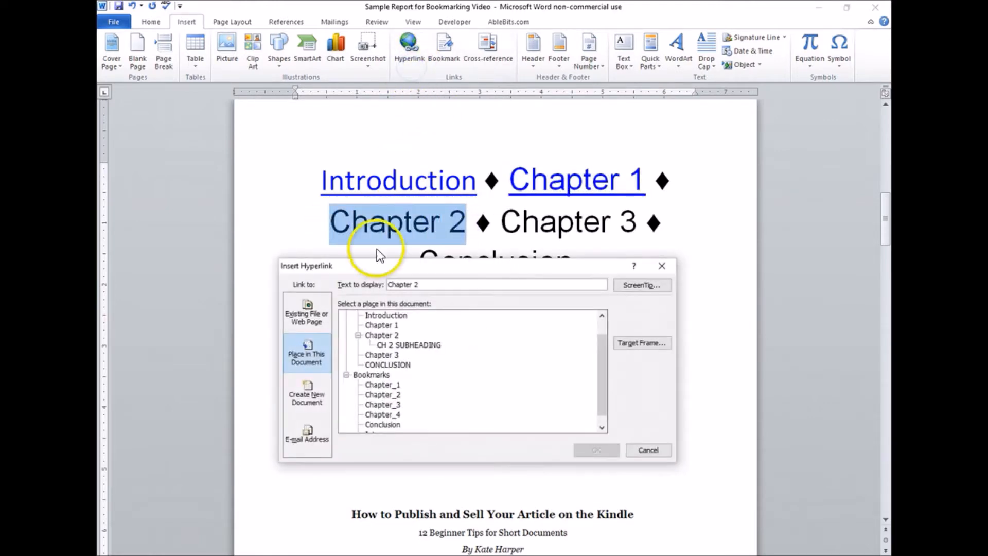
click(385, 335)
click(579, 450)
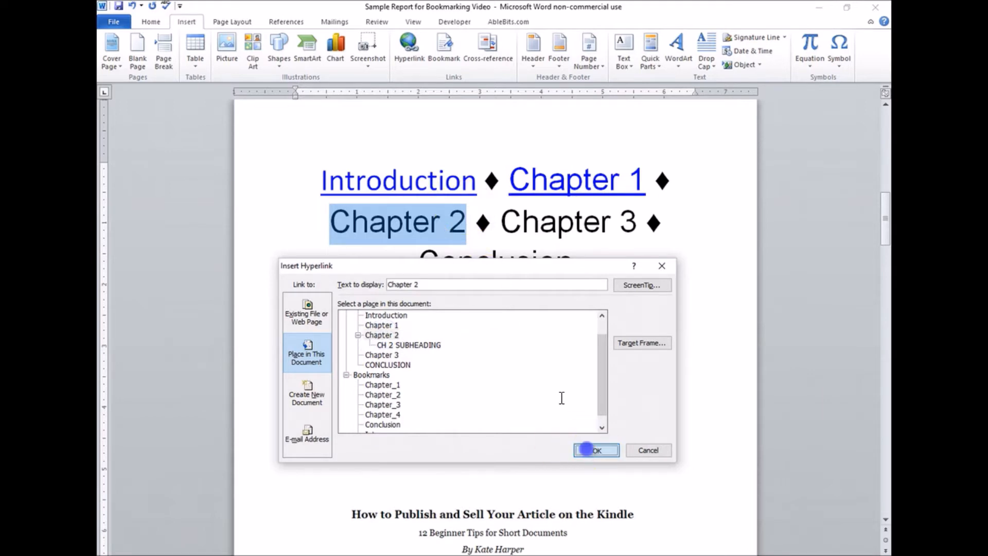
Step: Hyperlink the text Chapter 3 in the large chapter list to the Chapter 3 heading in this document
drag(502, 222, 638, 225)
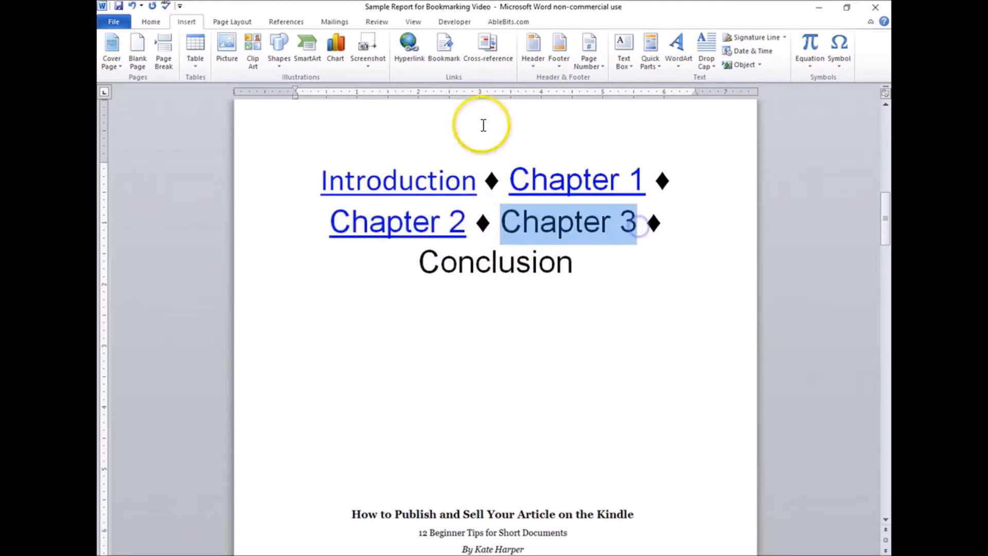
click(409, 57)
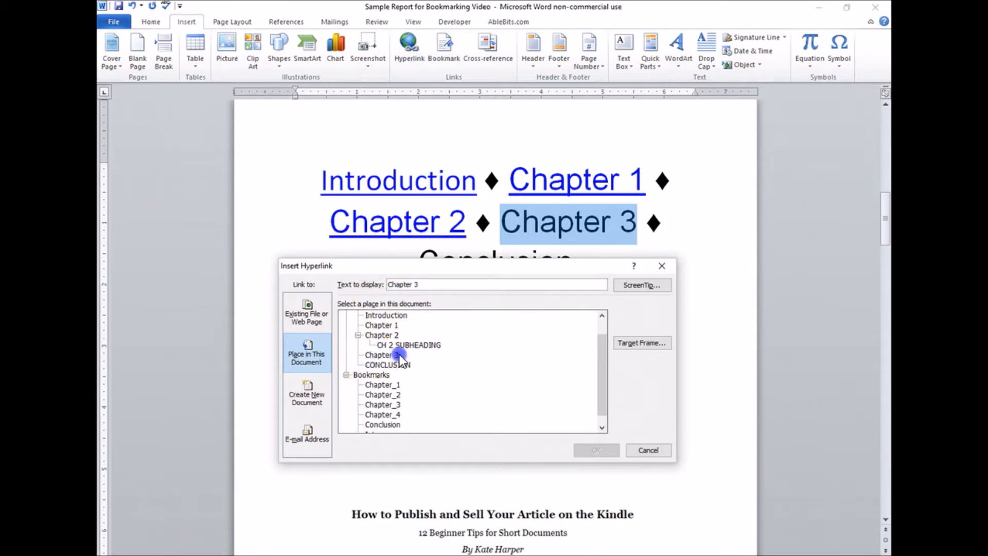
click(387, 355)
click(382, 355)
click(394, 355)
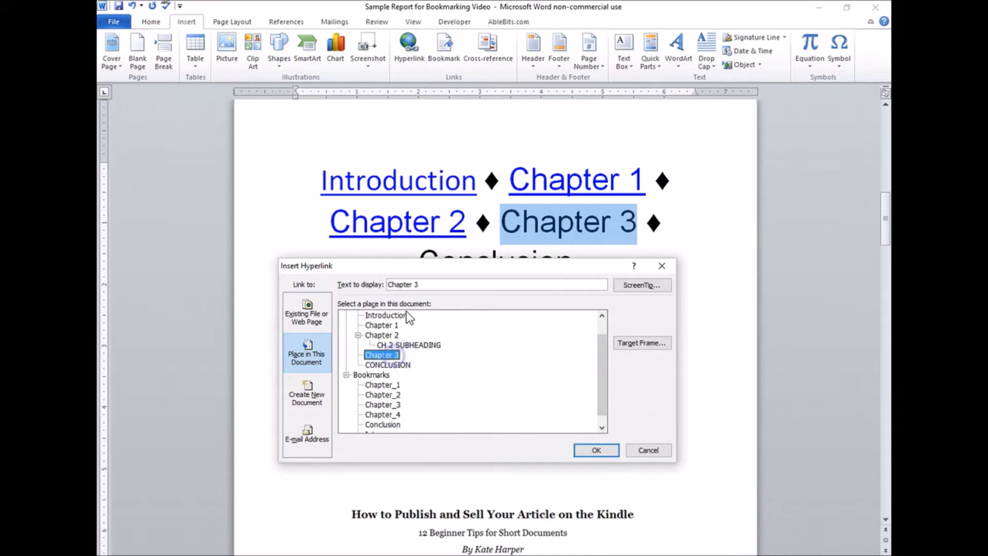
click(596, 451)
Step: Hyperlink the word Conclusion in the large chapter list to the CONCLUSION heading in this document
drag(419, 261, 581, 266)
click(409, 41)
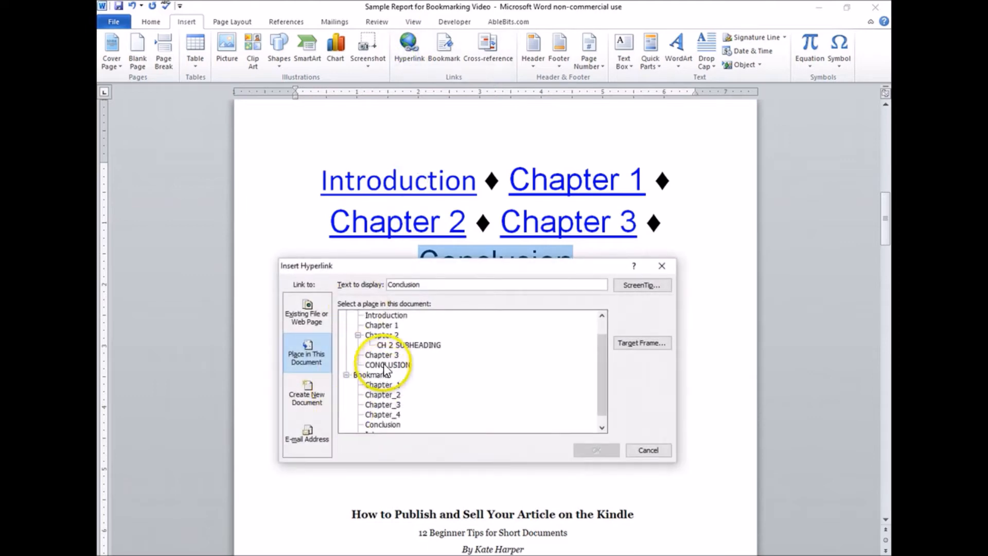
click(387, 365)
click(592, 450)
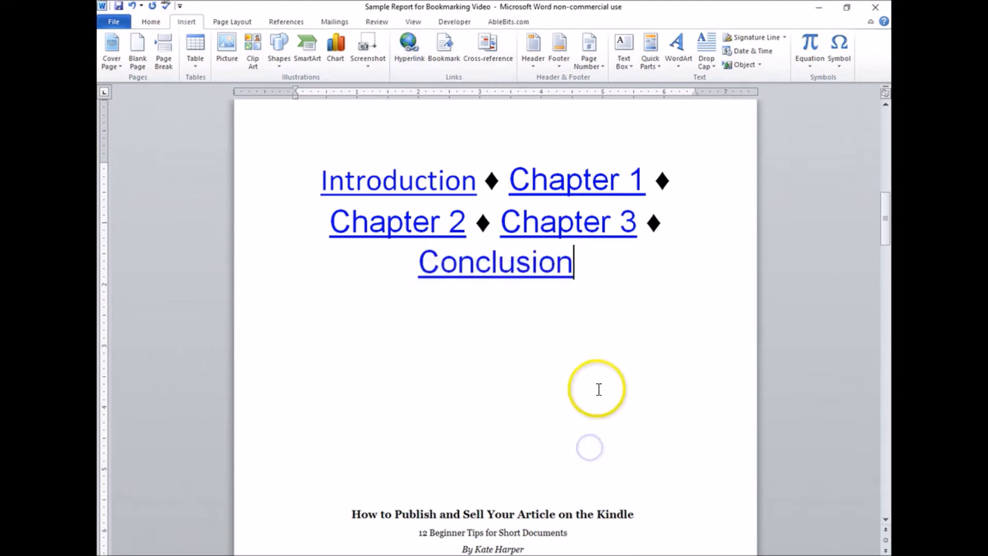
Step: Test the Introduction link in the large chapter list by following it to its heading
click(387, 186)
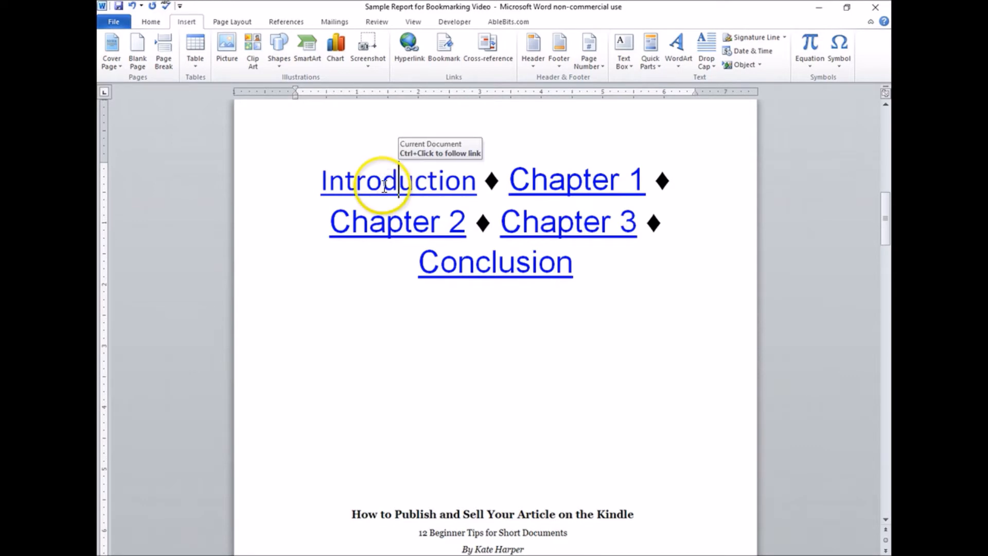
ctrl+click(385, 187)
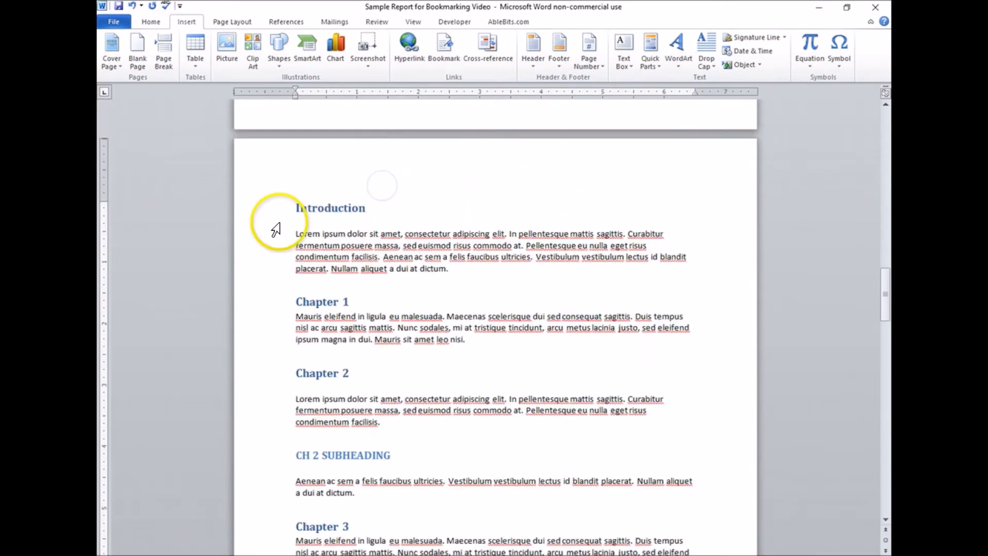
scroll(427, 274, up, 8)
scroll(428, 274, up, 10)
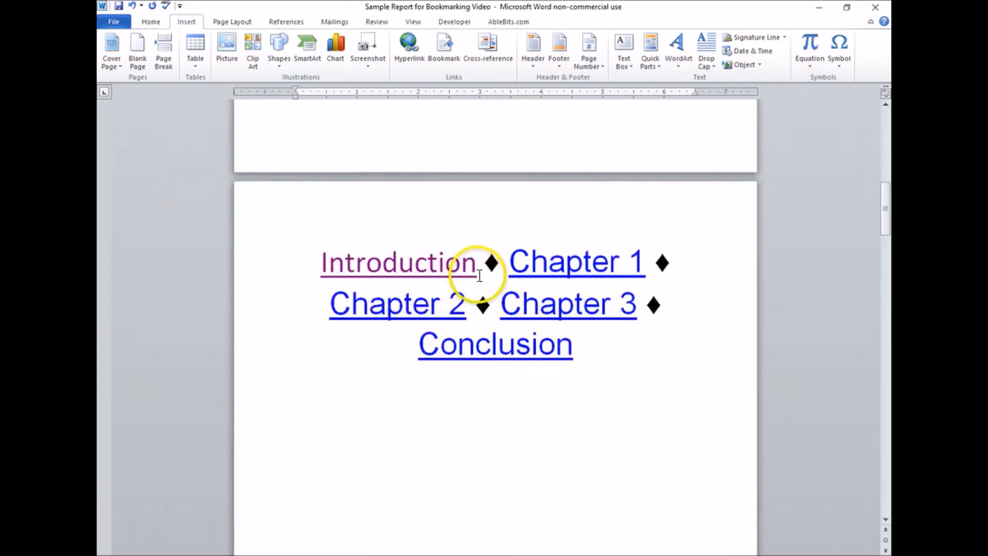
Step: Test the Conclusion link in the large chapter list by following it to its heading
scroll(584, 353, up, 1)
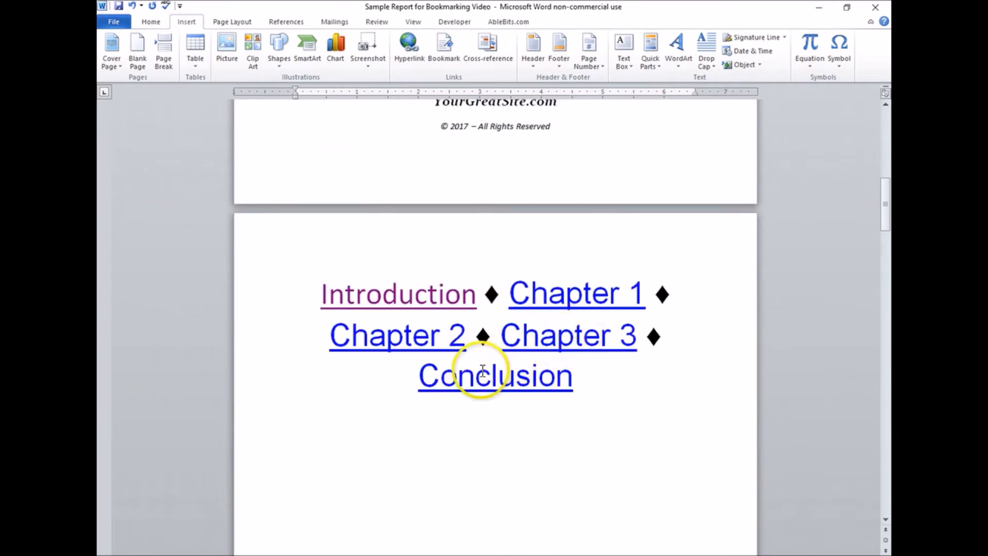
ctrl+click(481, 375)
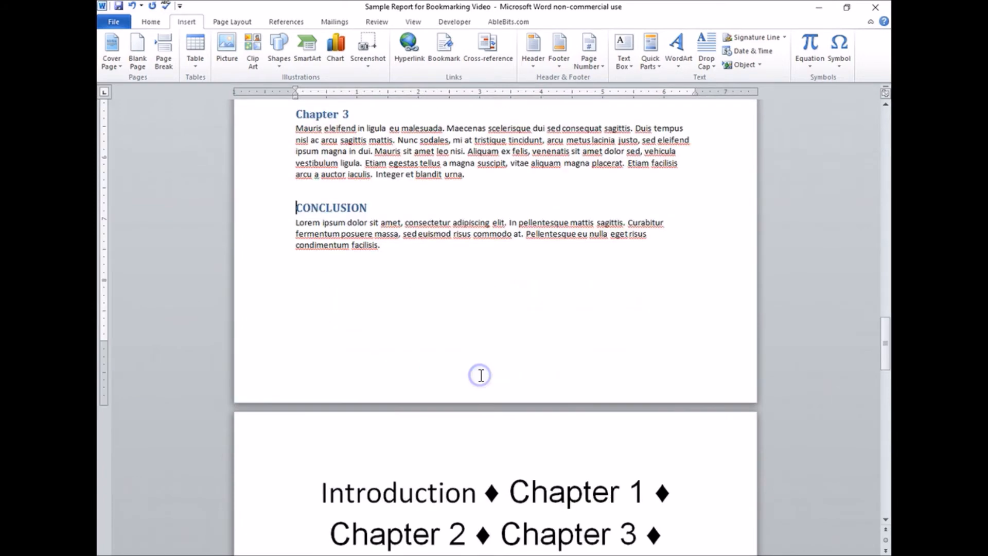
scroll(458, 336, up, 3)
scroll(459, 335, up, 12)
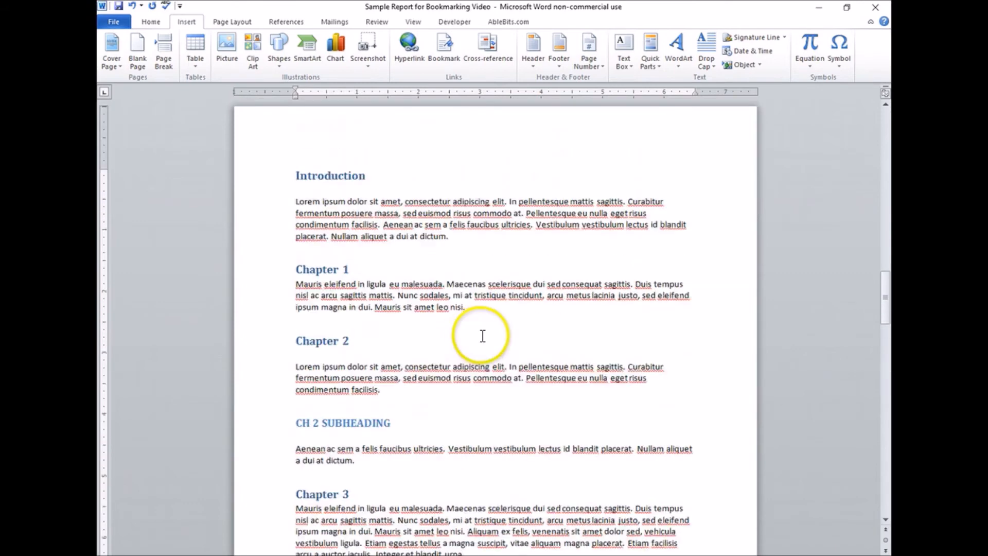
scroll(520, 347, up, 3)
scroll(542, 340, up, 5)
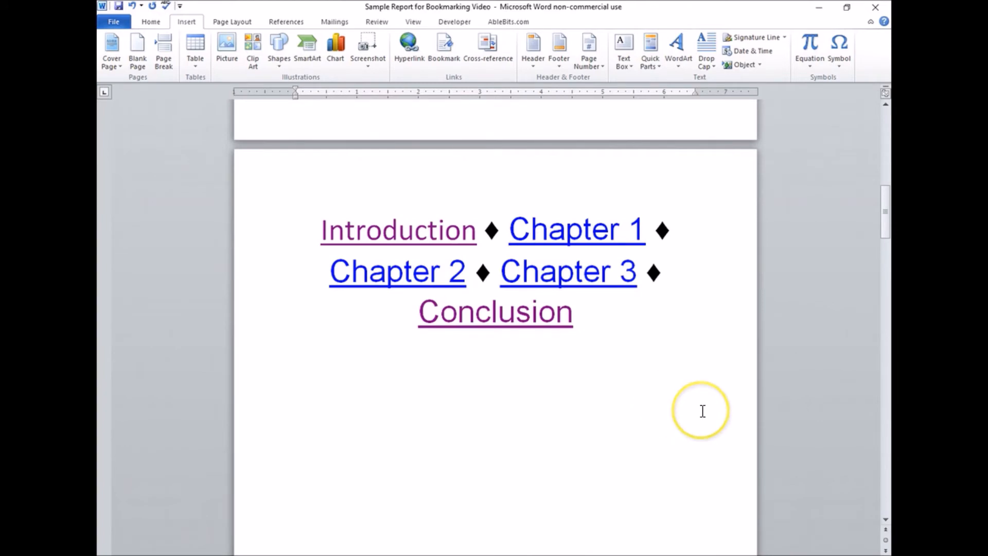
Step: Review the linked chapter list, the sample contents links of the Kindle article below it and the report's title page
scroll(710, 426, up, 4)
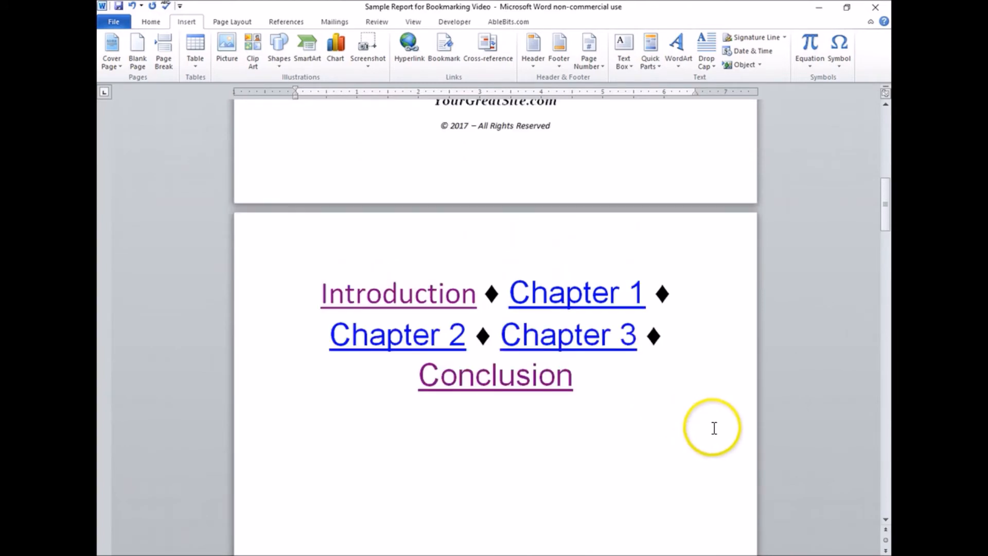
scroll(711, 424, up, 1)
scroll(721, 423, down, 3)
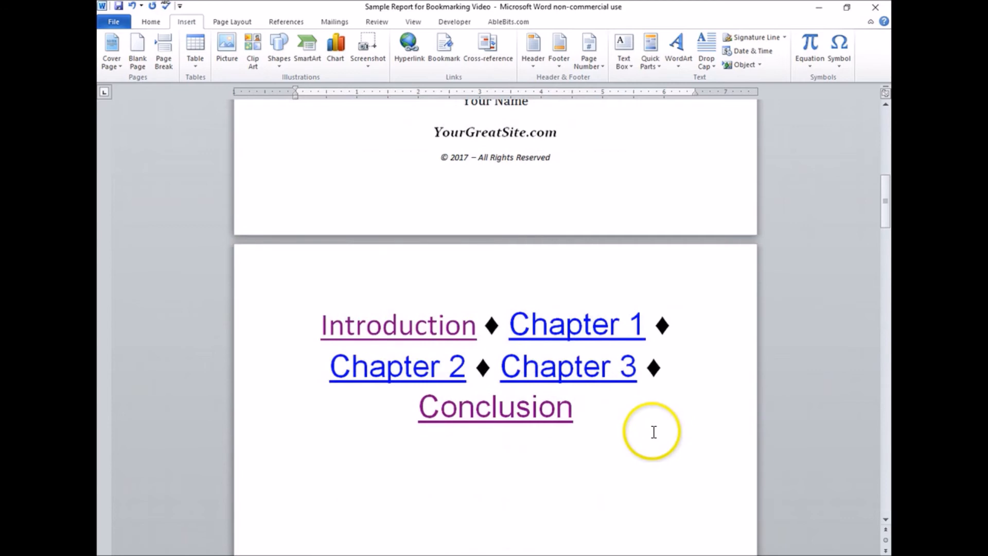
scroll(659, 435, down, 1)
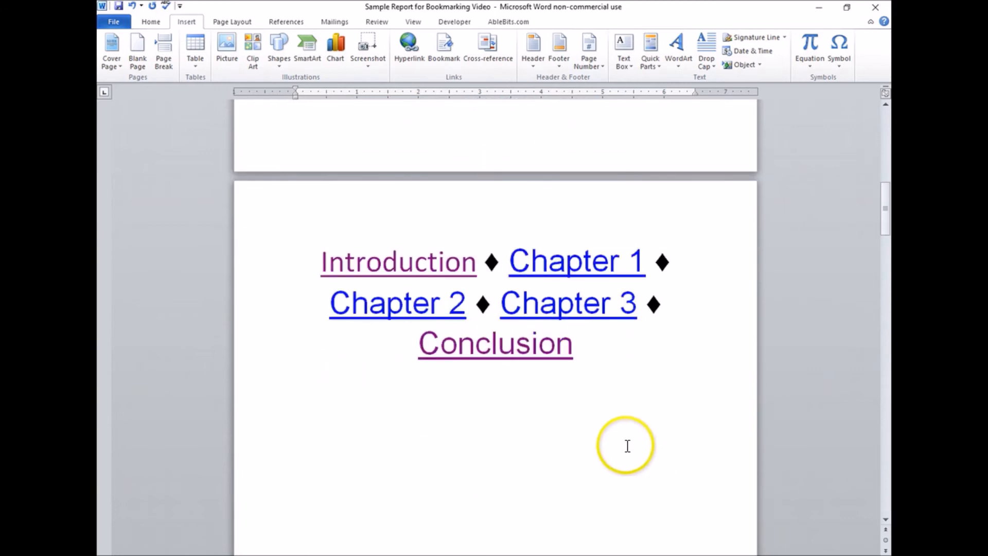
scroll(631, 432, down, 1)
scroll(636, 392, down, 1)
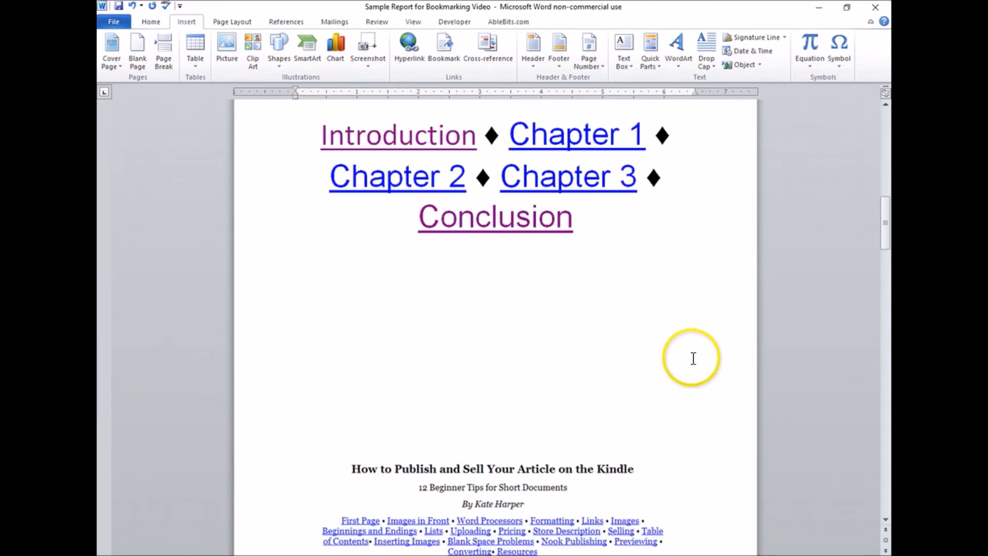
scroll(692, 358, down, 2)
scroll(718, 386, down, 1)
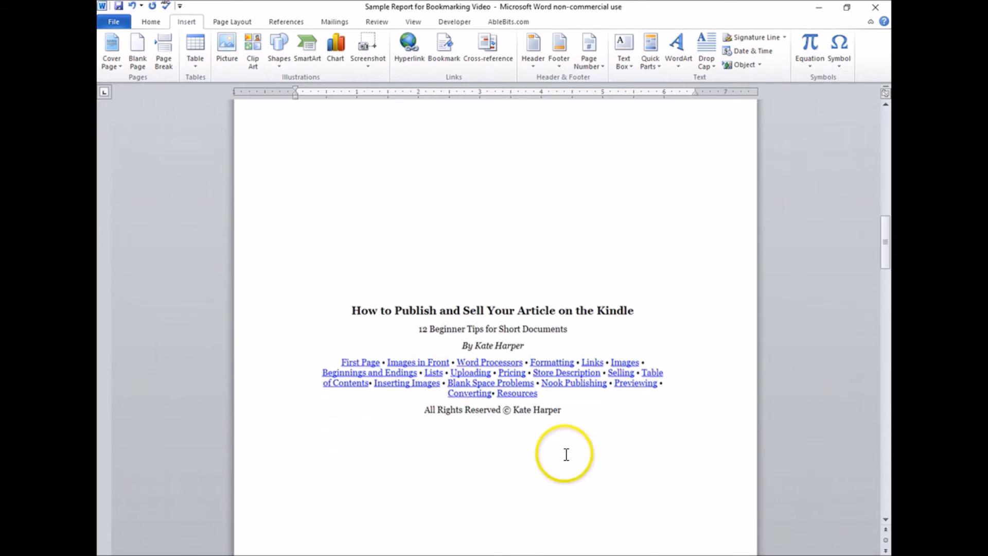
scroll(666, 396, down, 1)
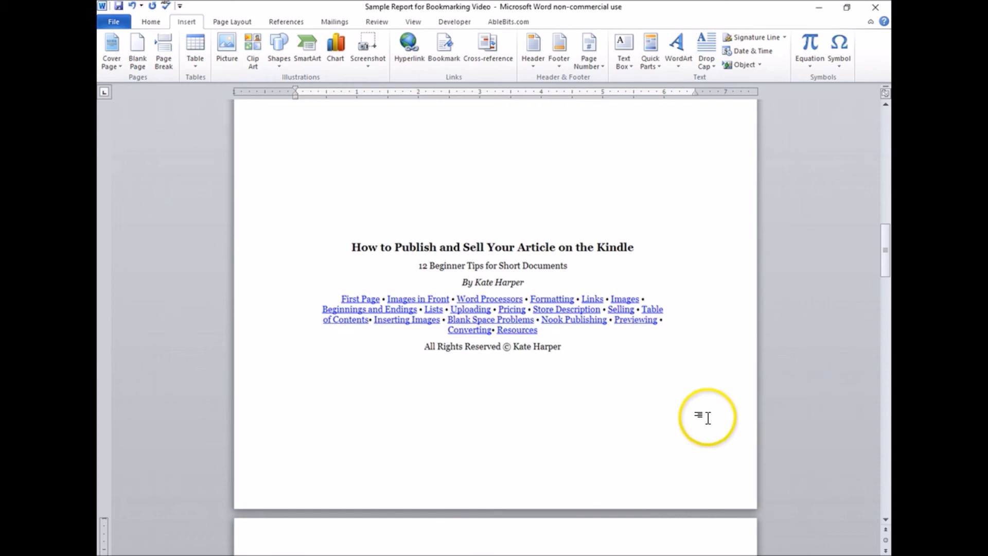
scroll(708, 417, up, 2)
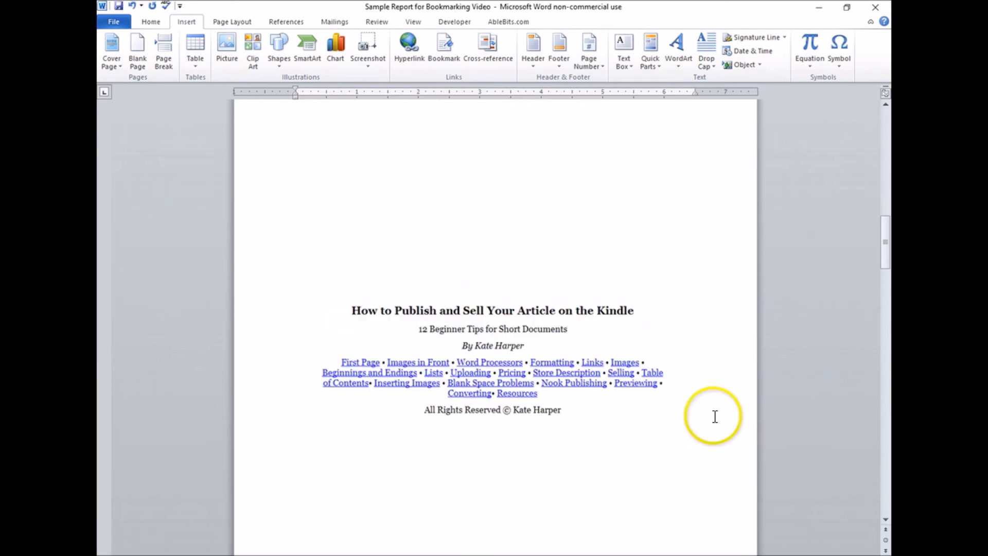
scroll(767, 427, up, 8)
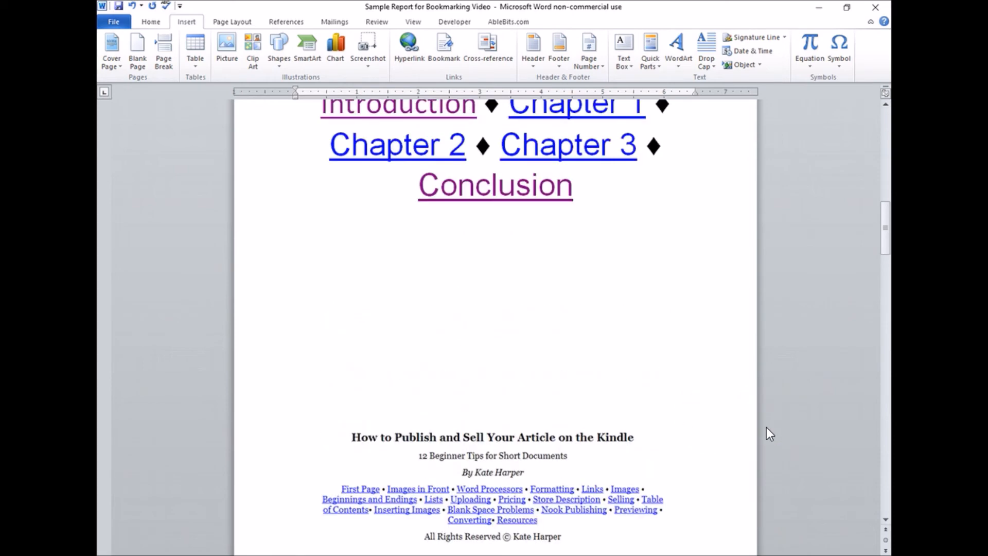
scroll(765, 428, up, 9)
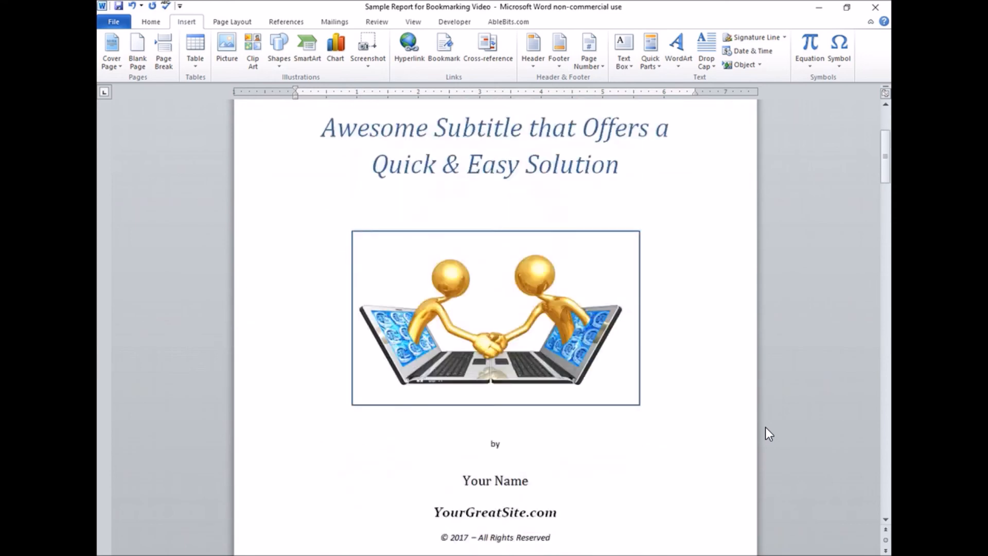